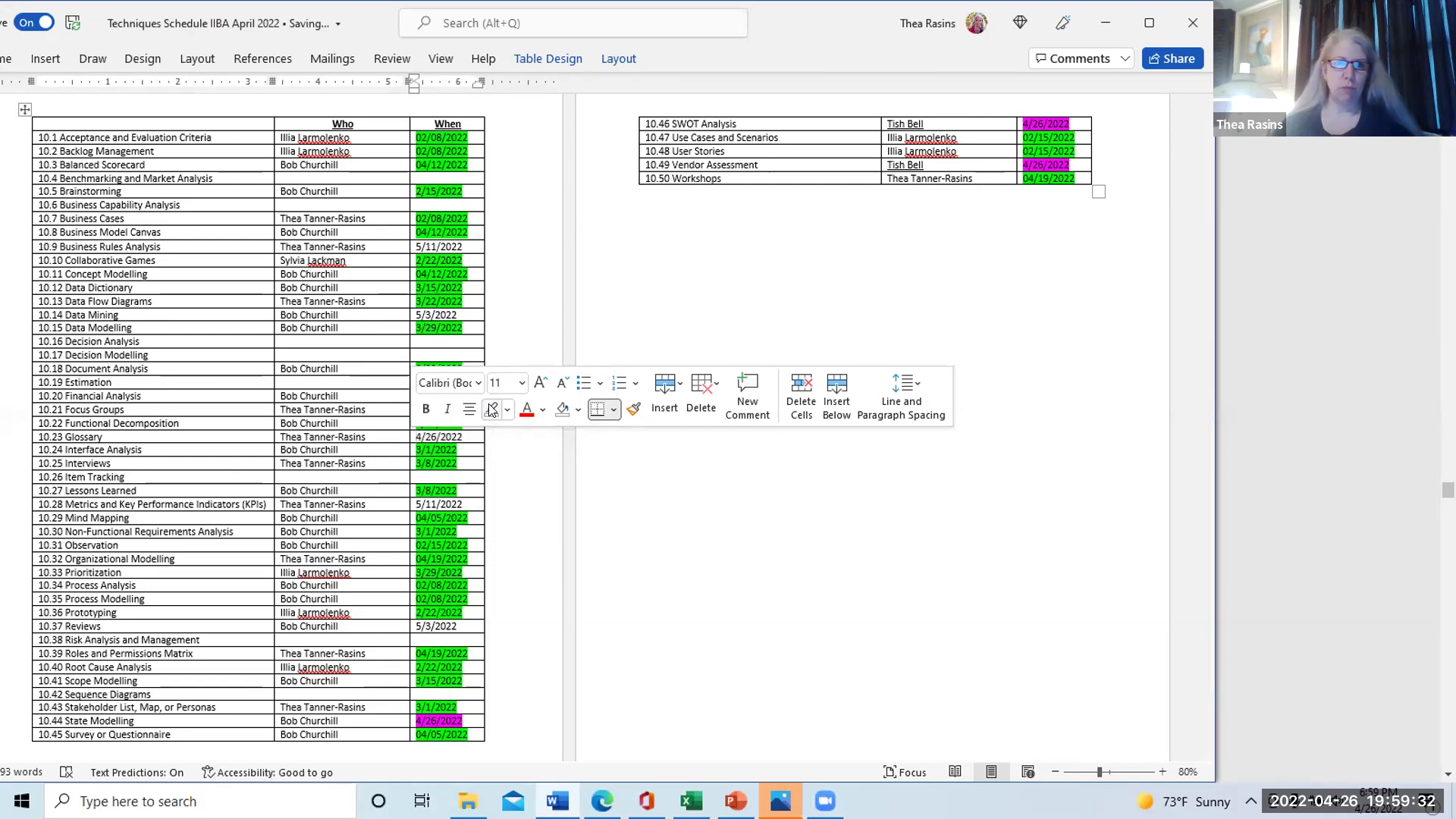
left_click(567, 307)
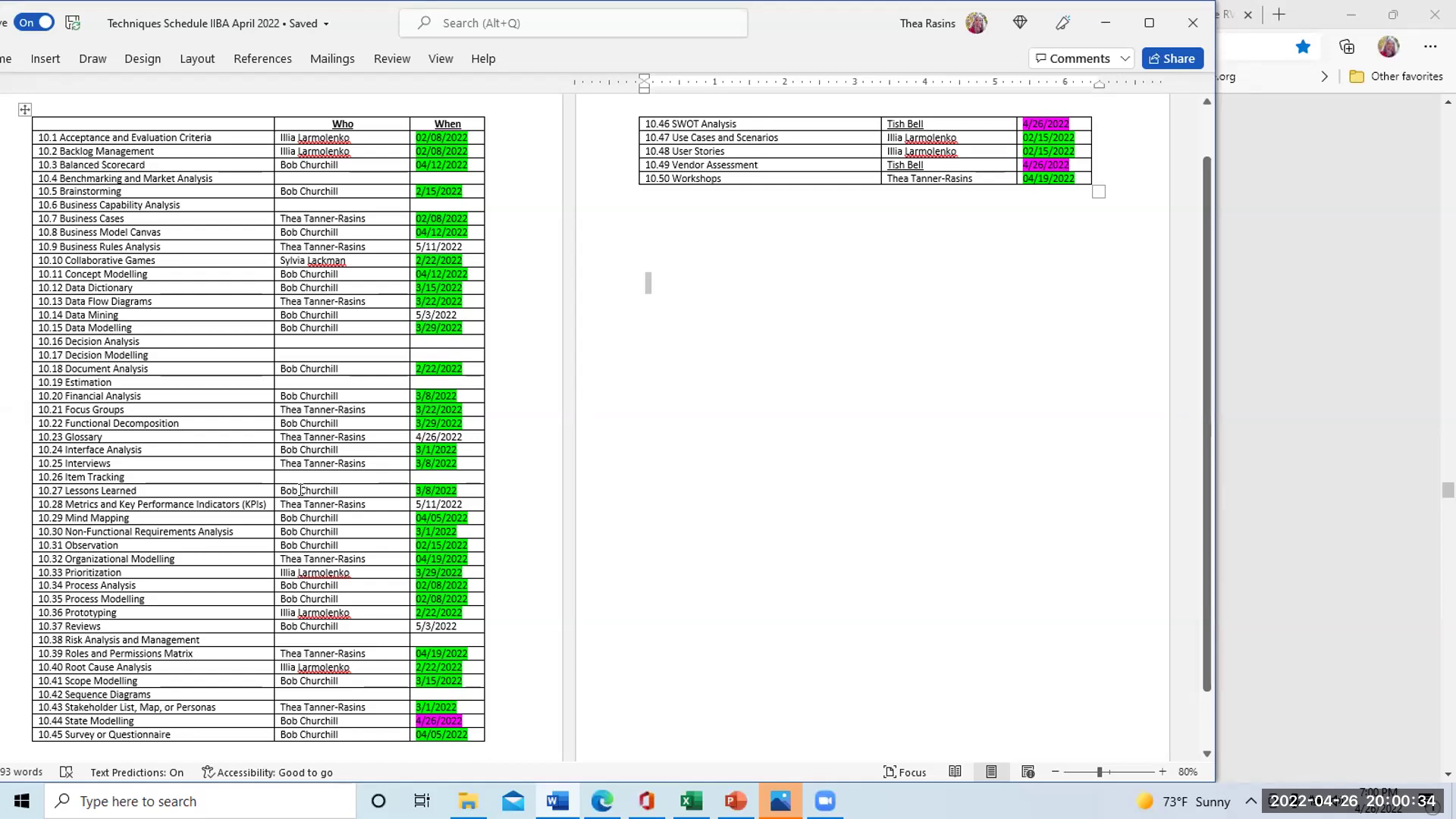
Enter the presenter's name and the date 5/3/2022 in row 10.38 Risk Analysis and Management
left_click(344, 640)
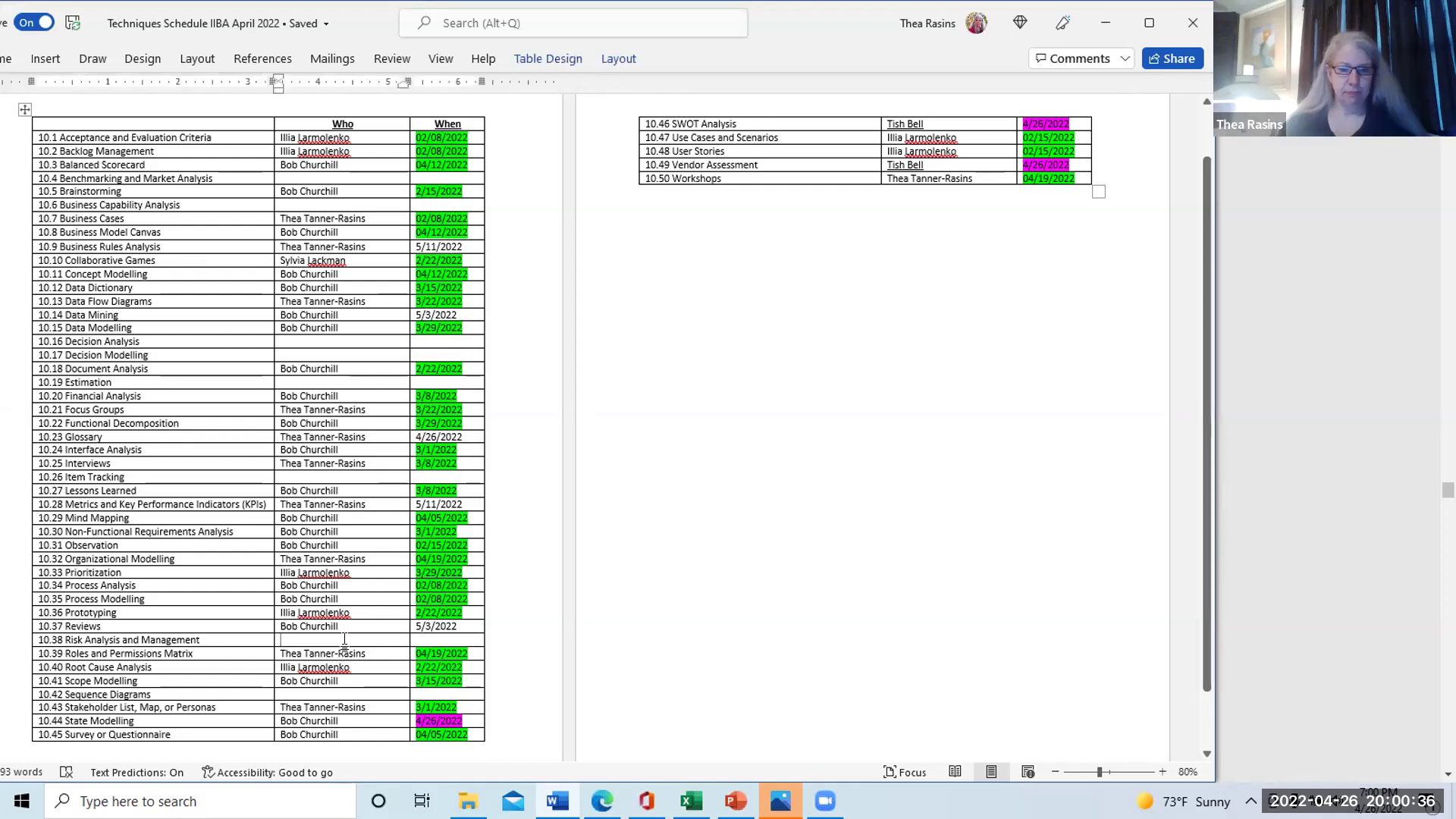
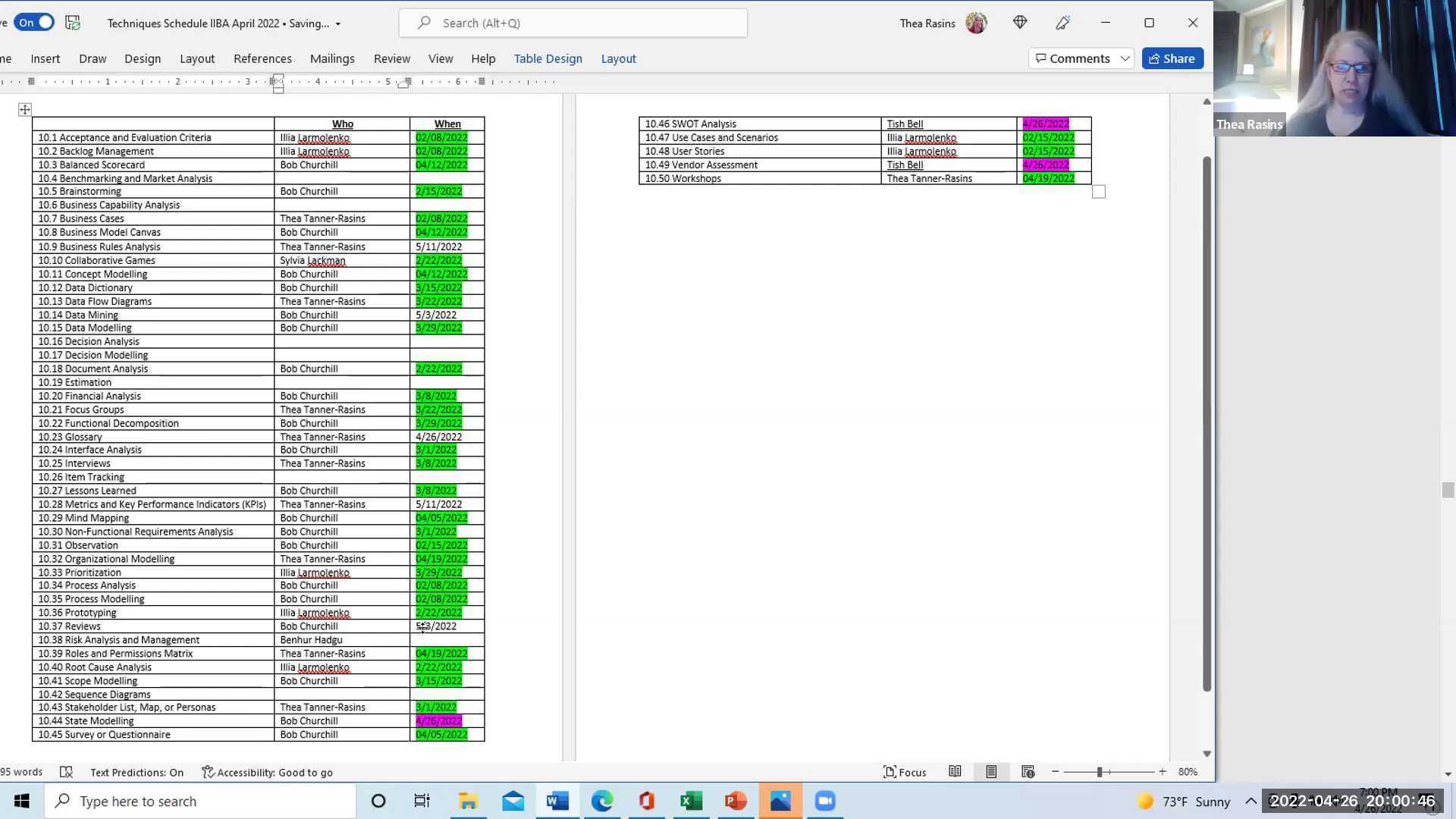
left_click(423, 640)
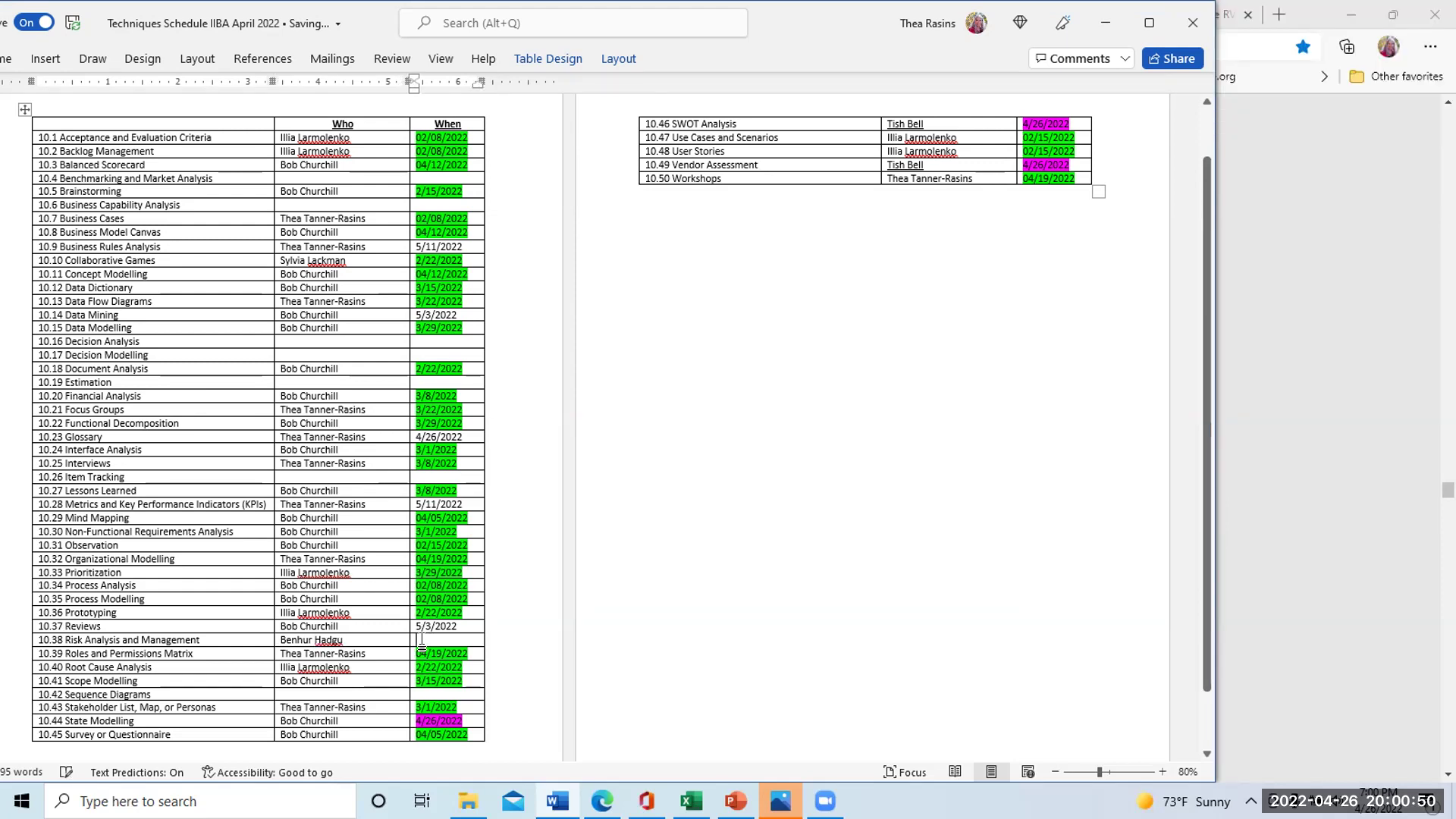
type("5/")
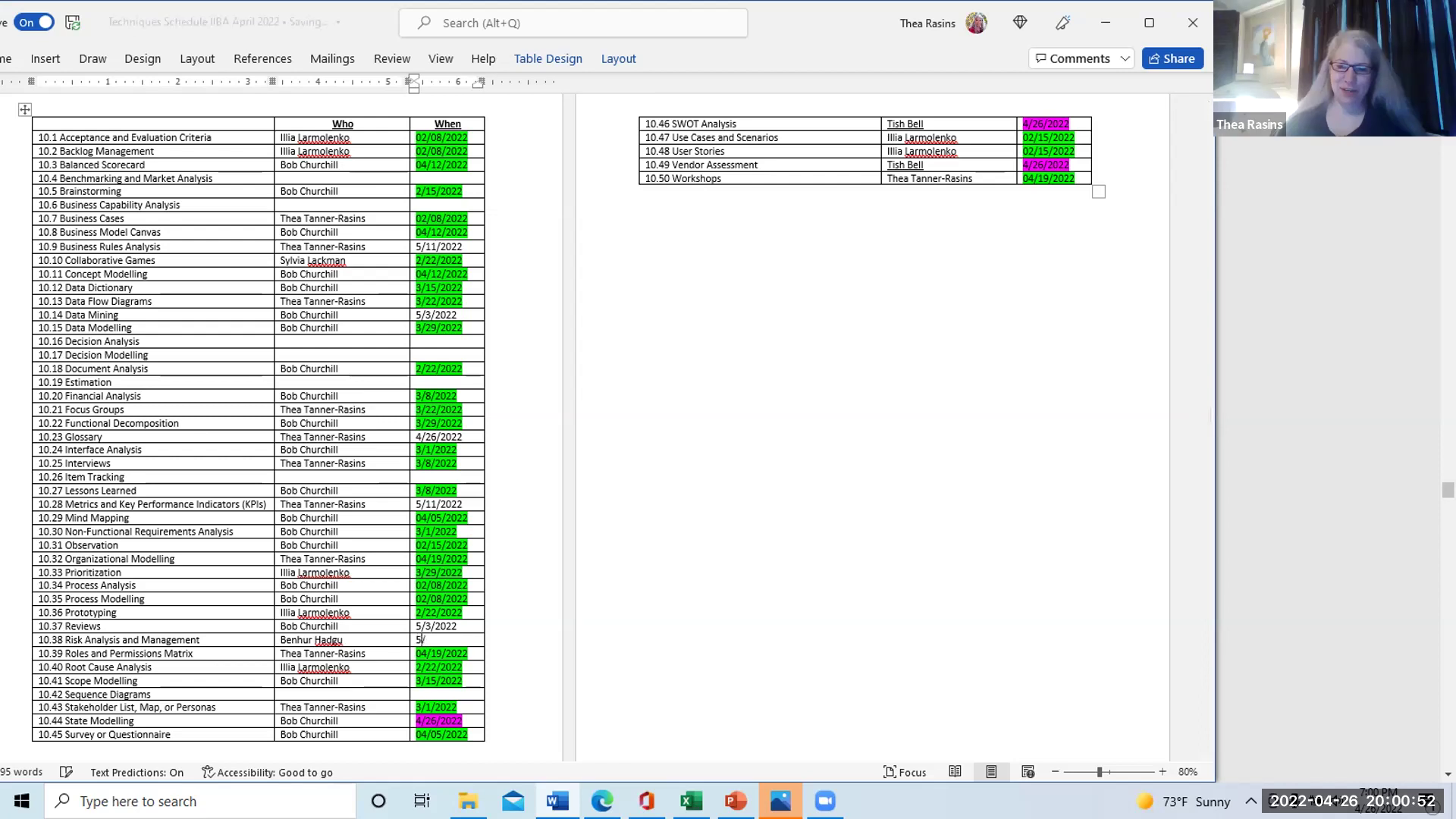
type("3/2022")
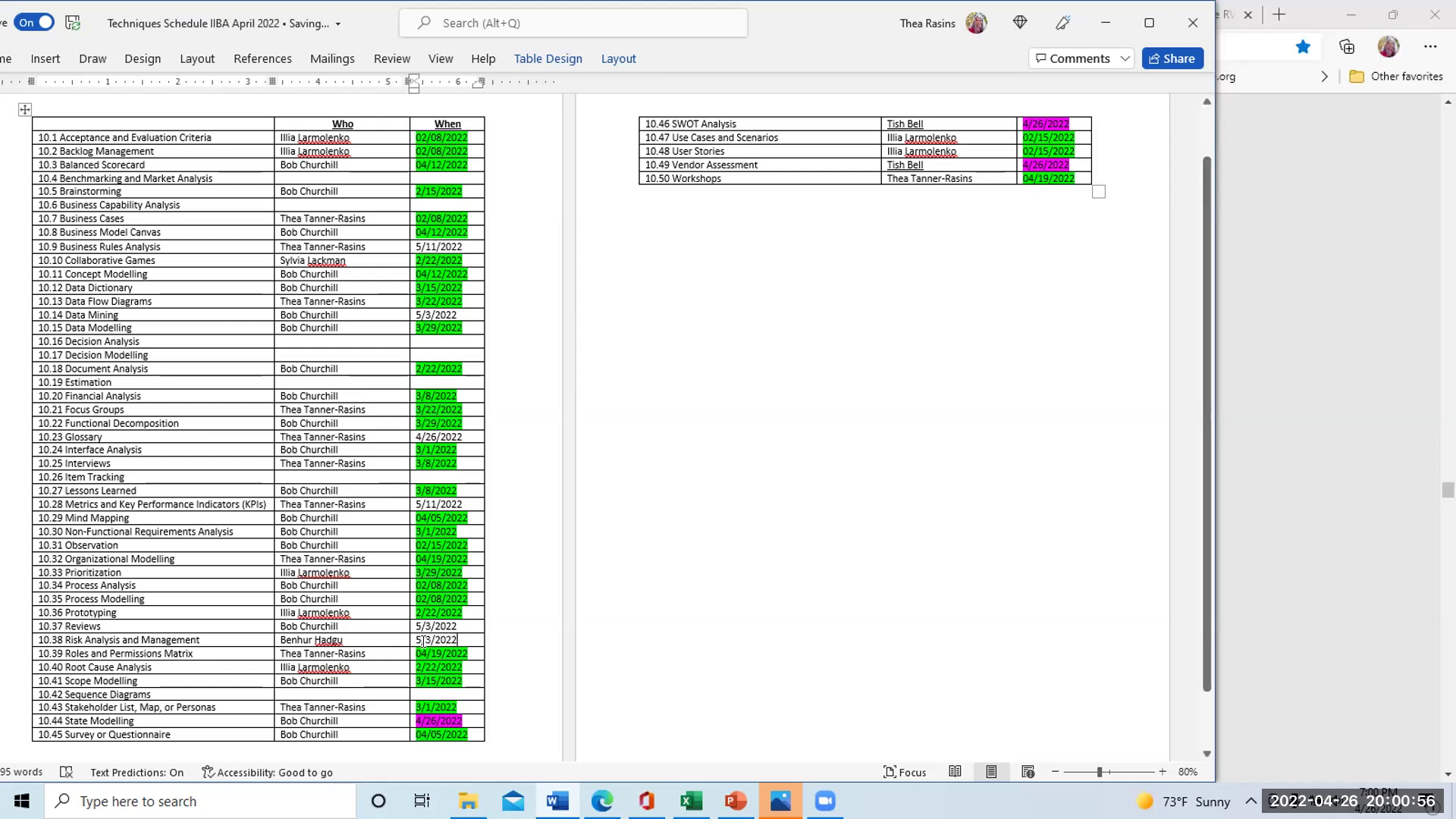
left_click(207, 636)
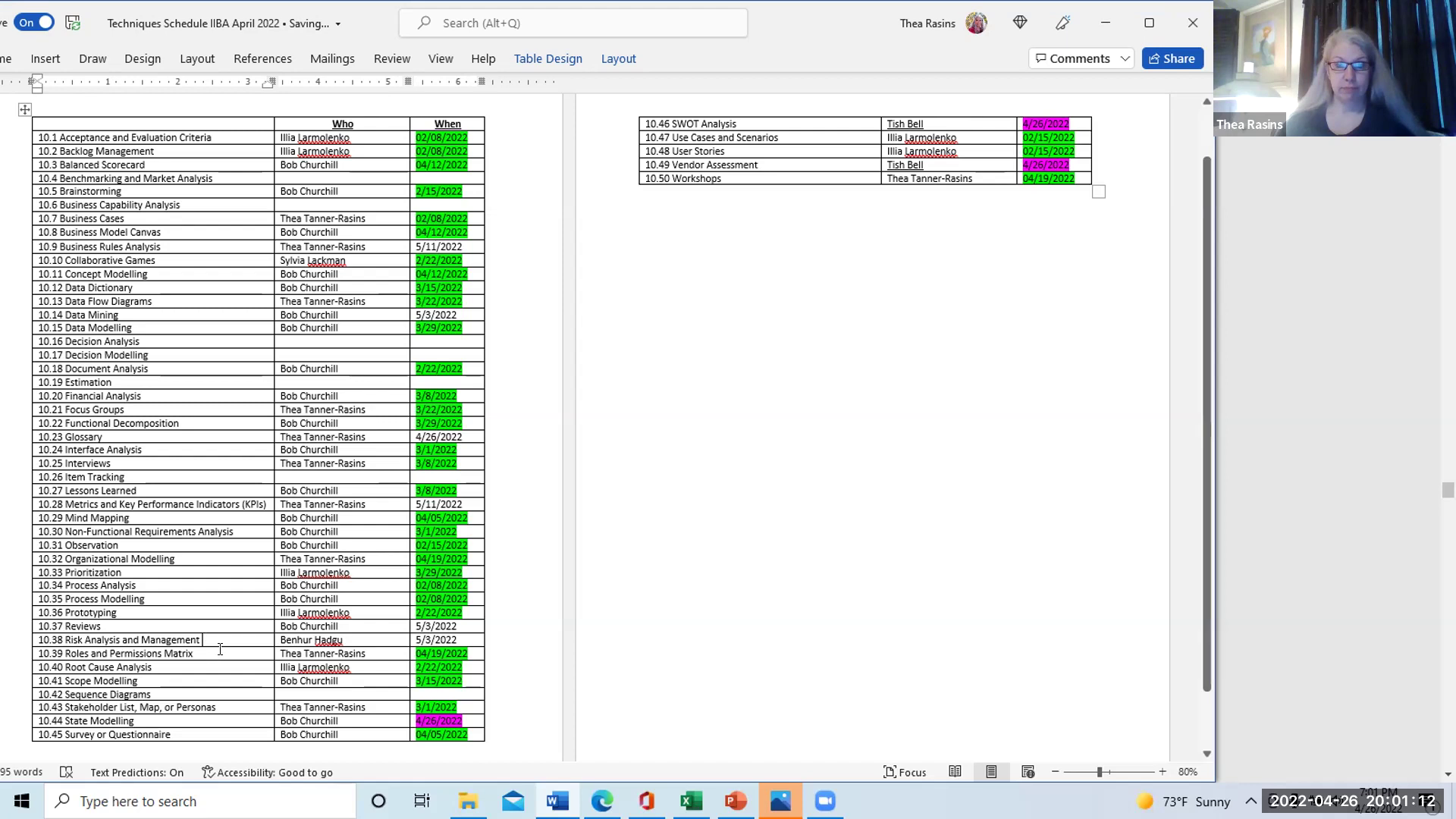
Re-highlight the magenta 4/26/2022 dates of rows 10.44, 10.46 and 10.49 in Bright Green
left_click_drag(462, 722, 418, 722)
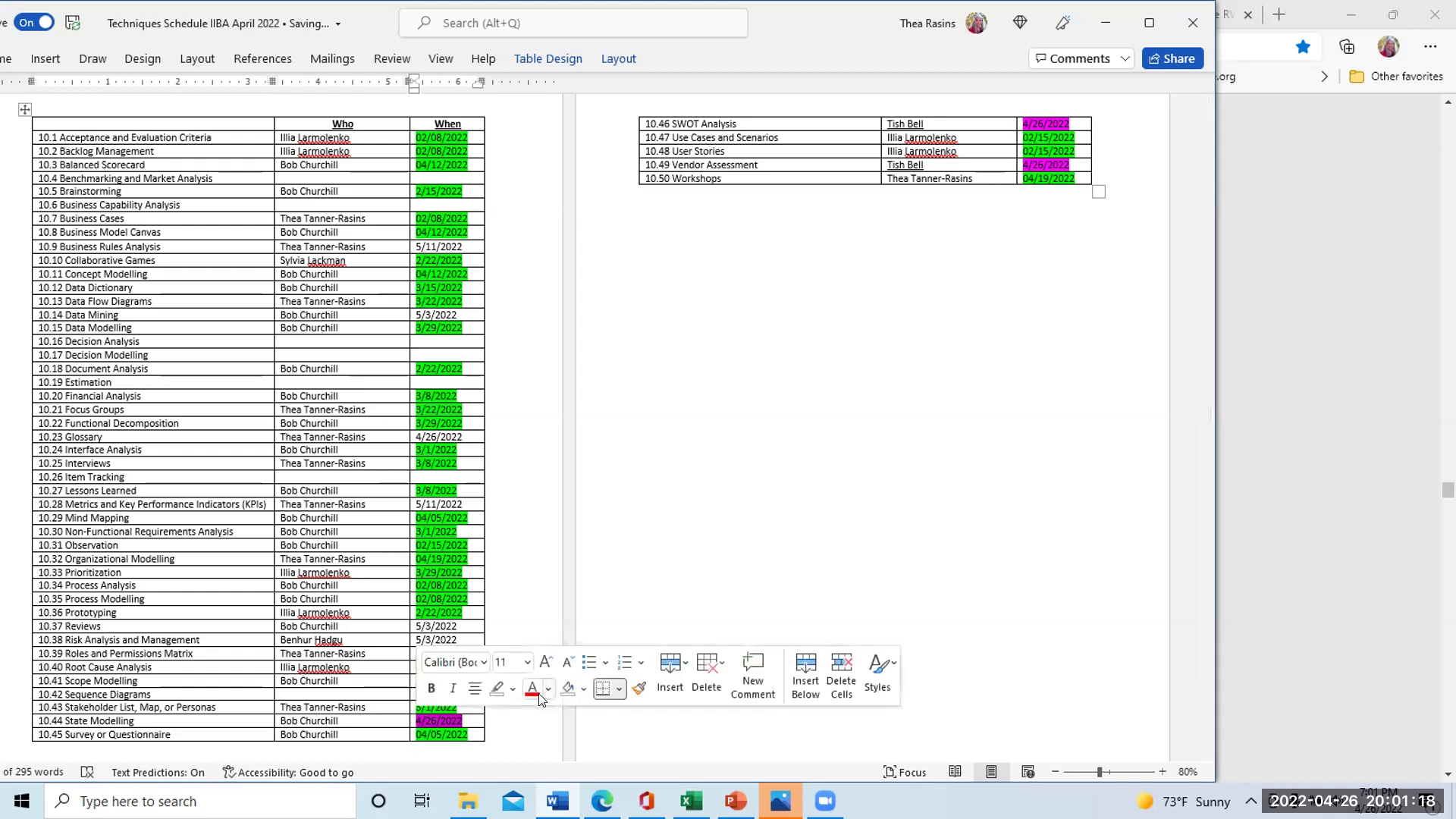
left_click(512, 690)
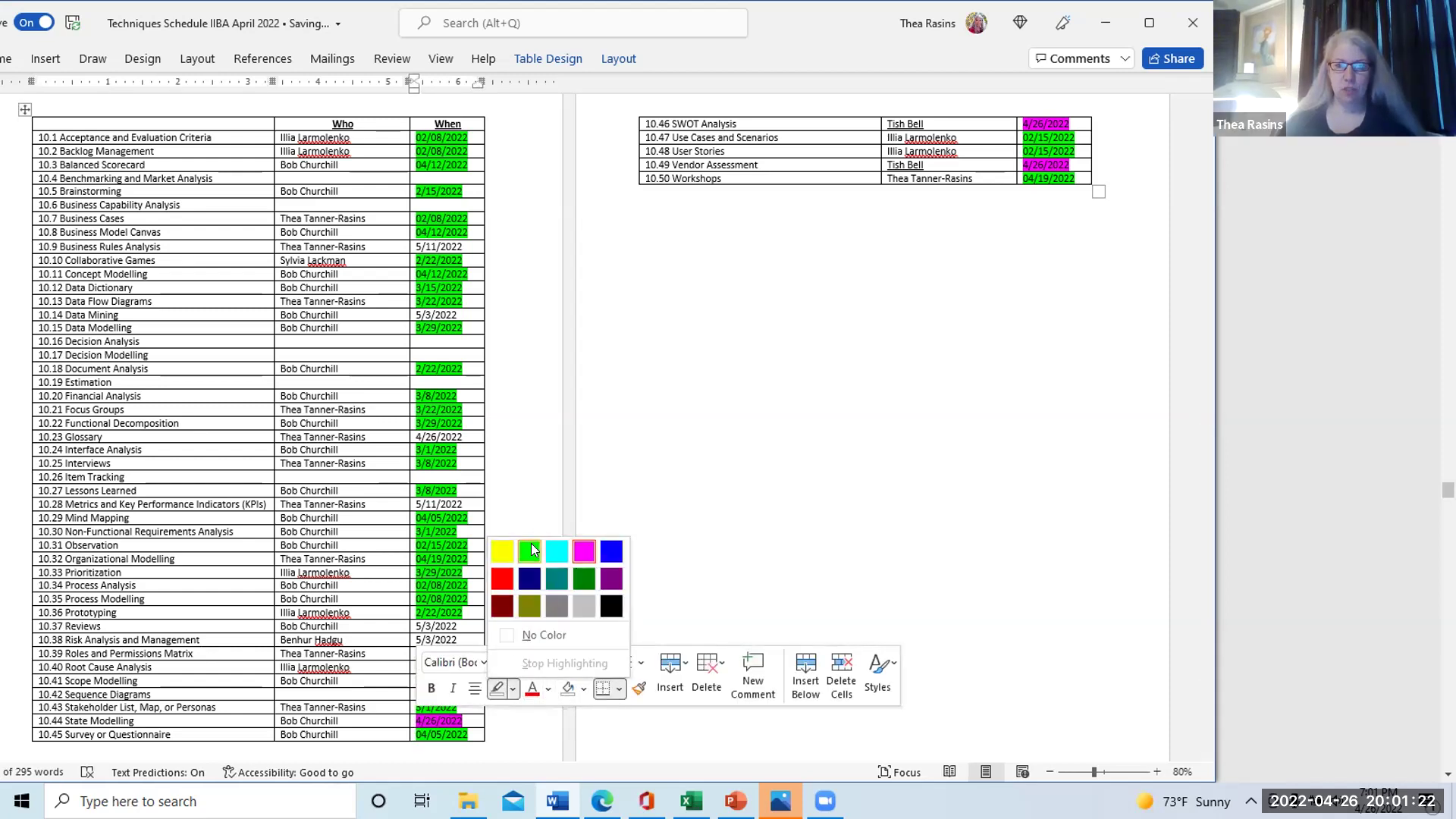
left_click(532, 556)
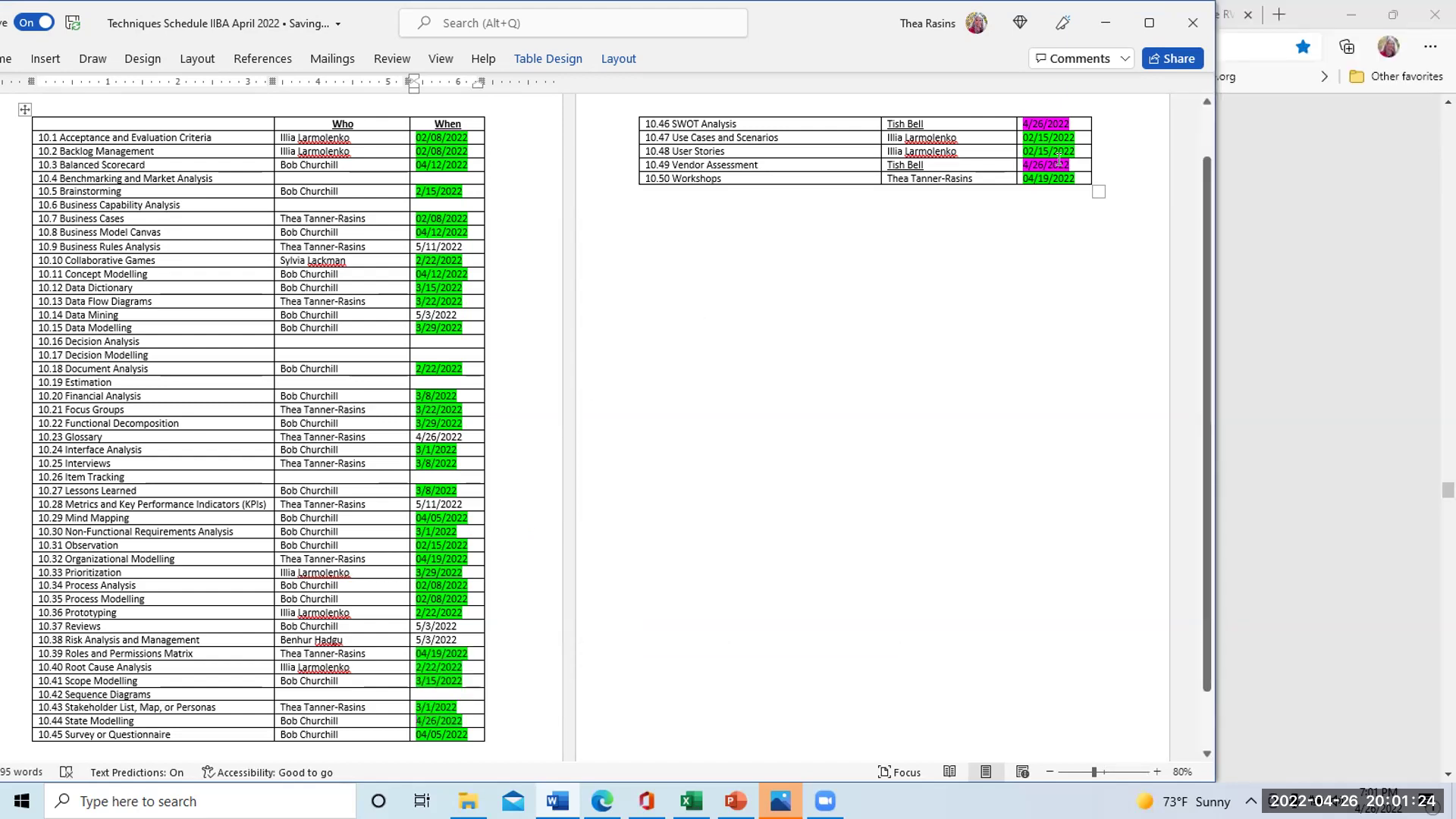
left_click_drag(1059, 160, 1051, 123)
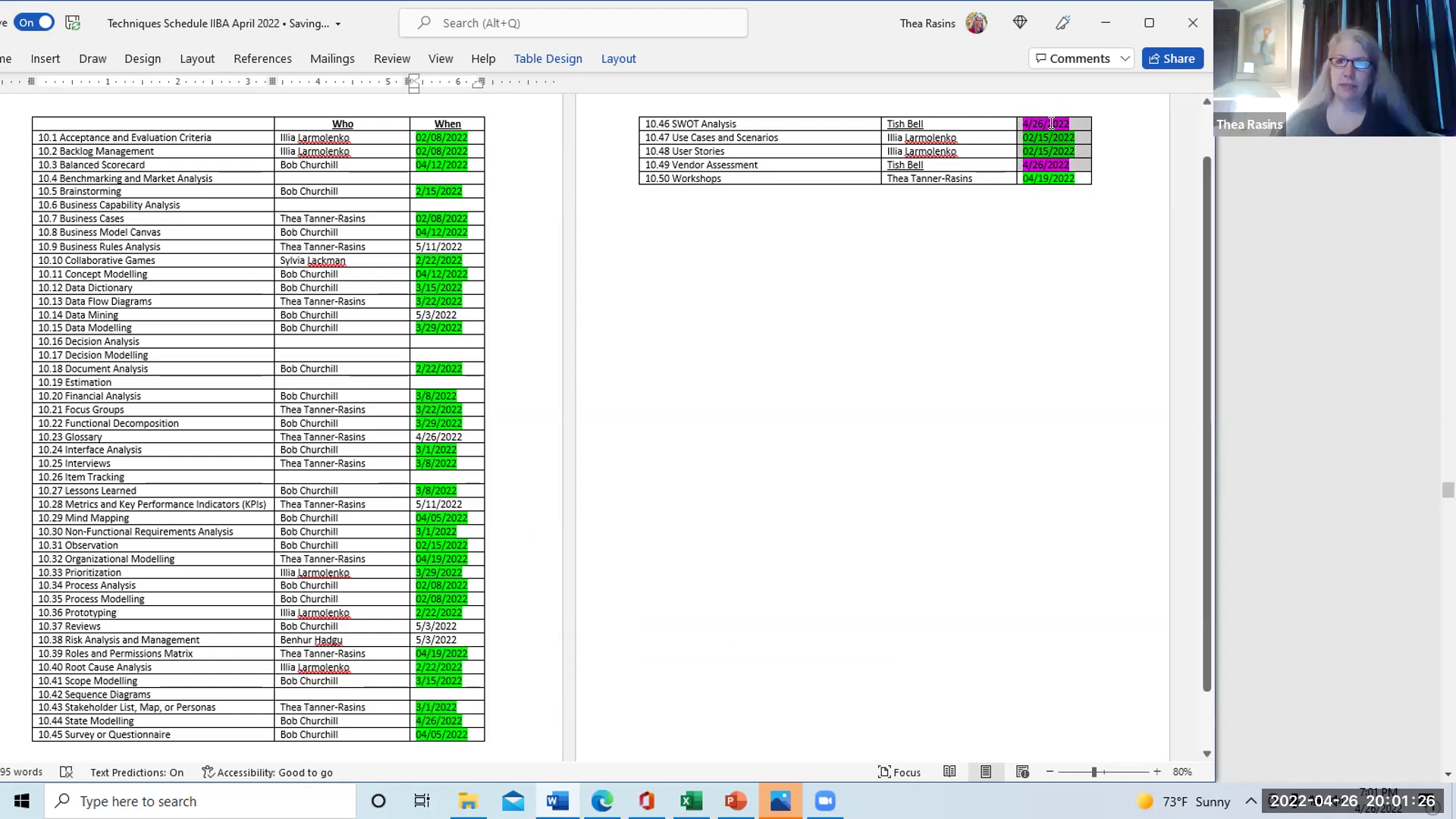
left_click(1014, 92)
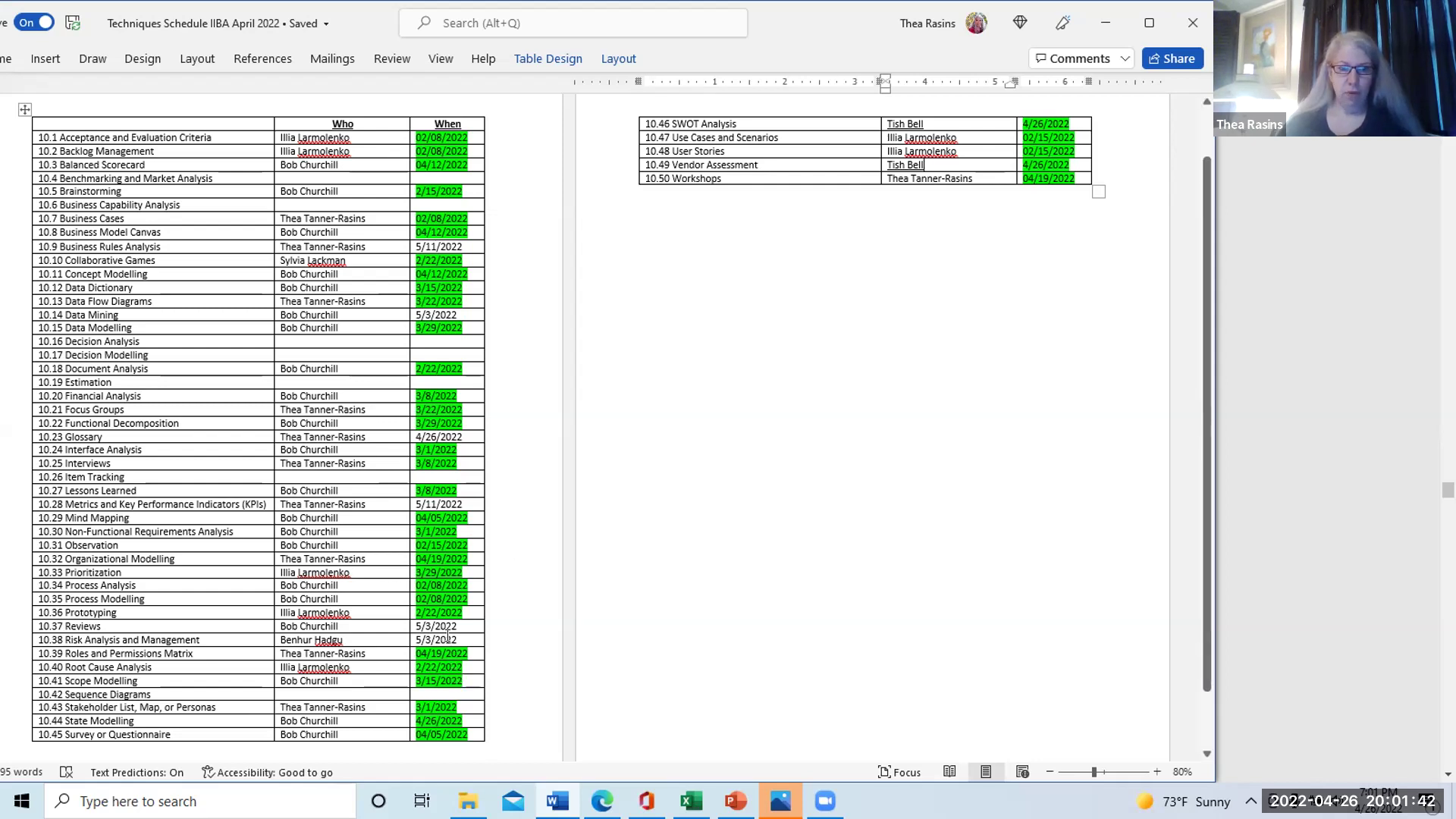
Highlight the 5/3/2022 dates of rows 10.37, 10.38 and 10.14 in Pink
left_click_drag(448, 636, 431, 618)
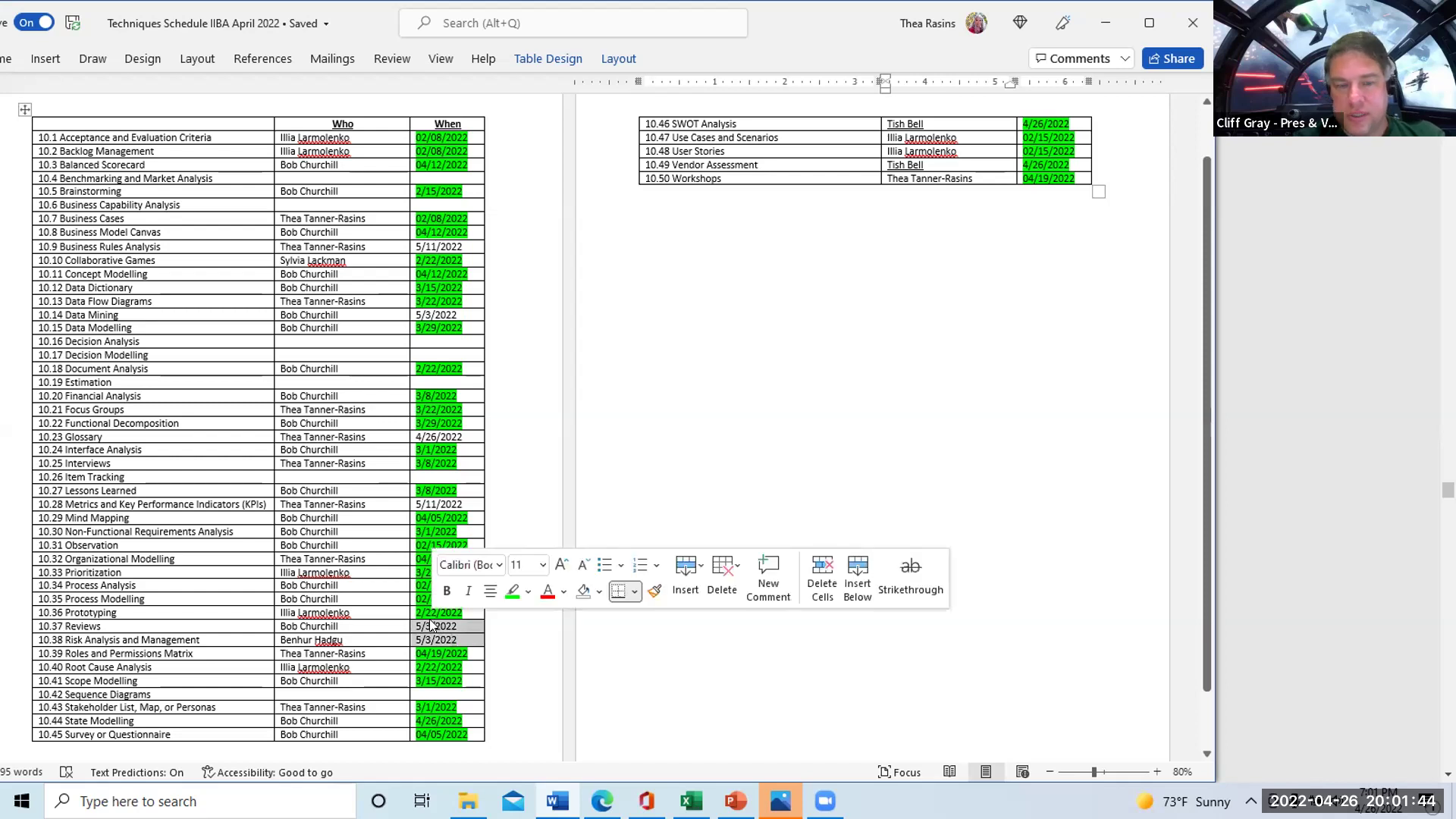
left_click(529, 593)
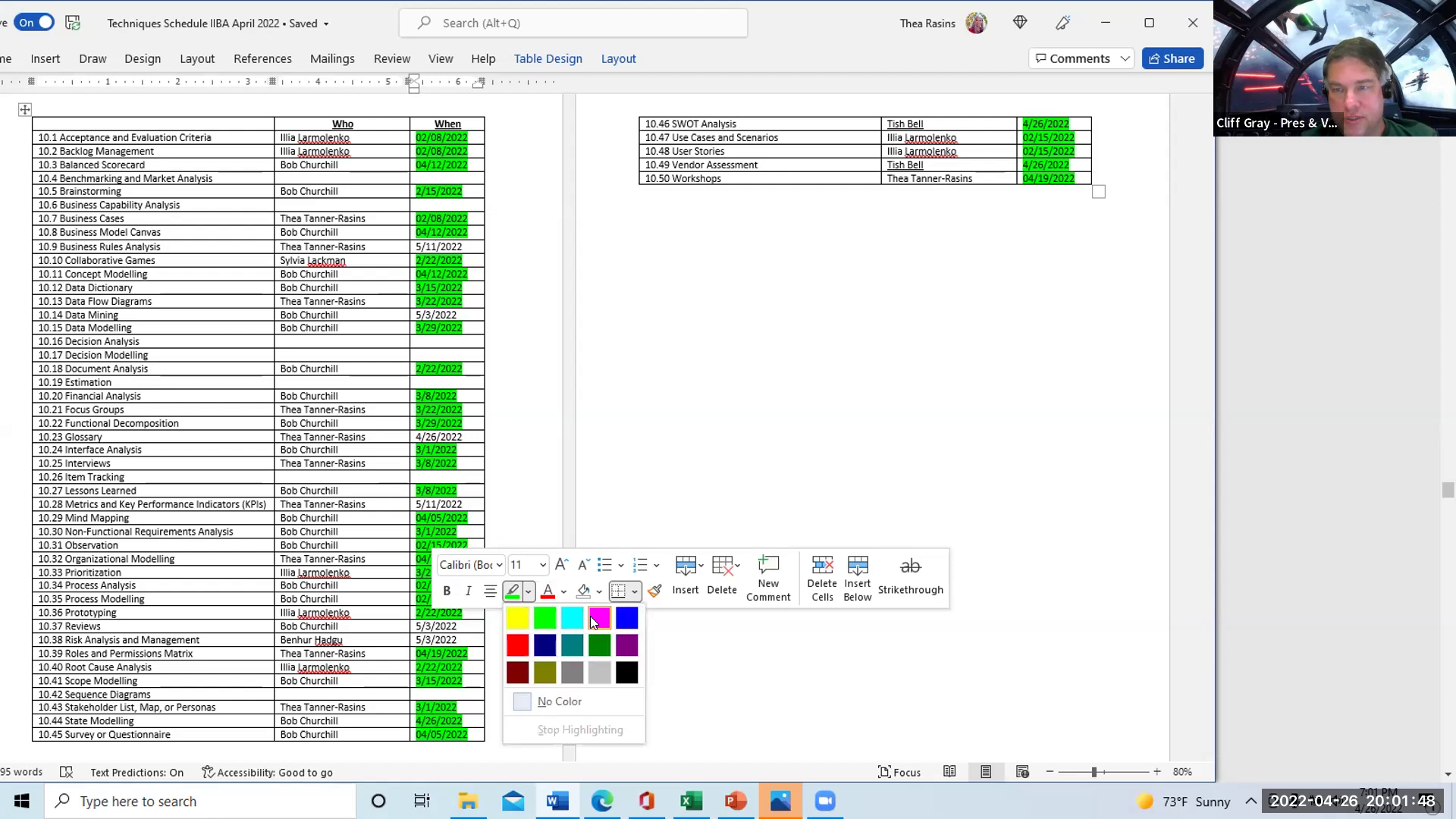
left_click(591, 616)
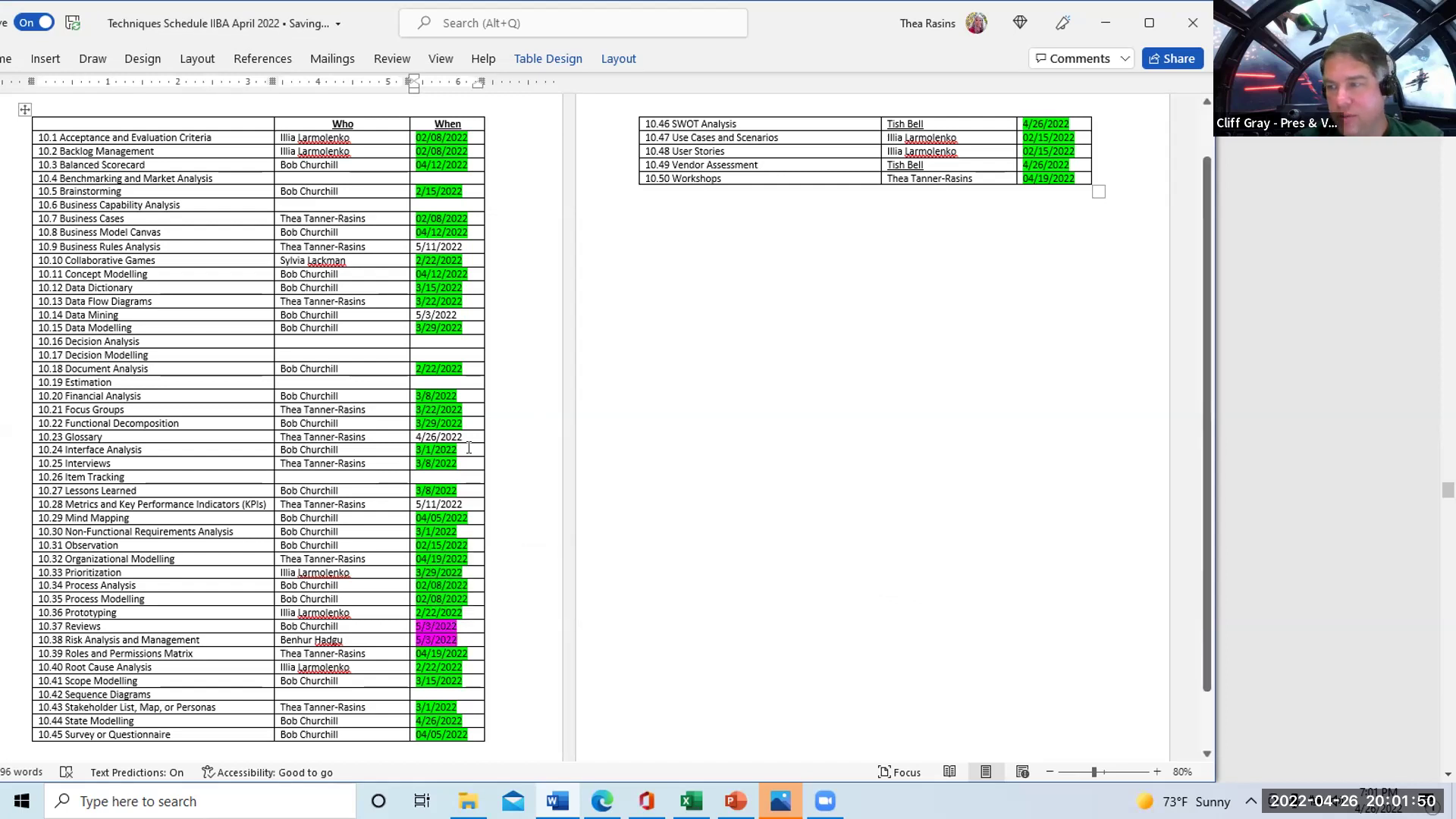
triple_click(436, 314)
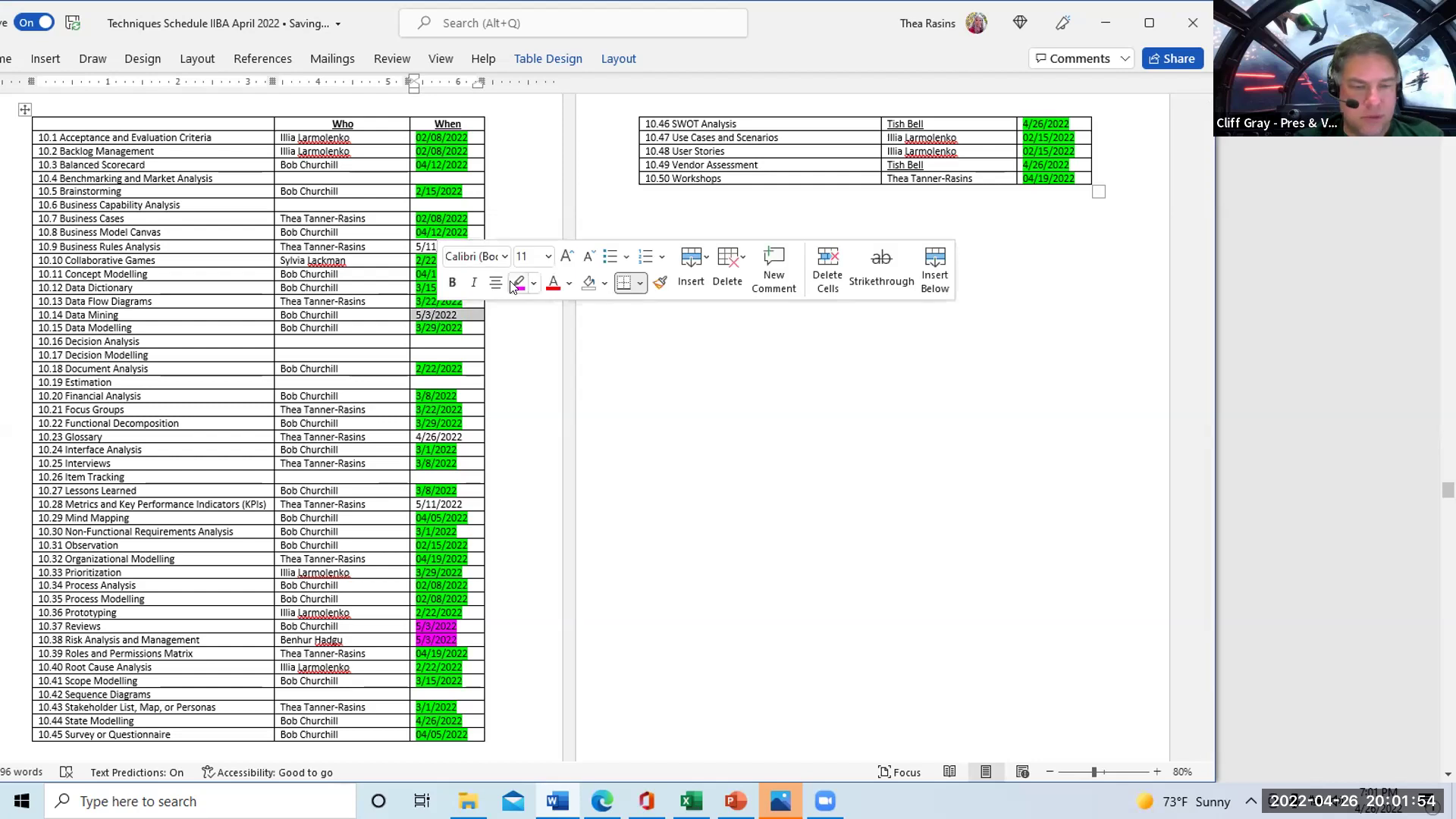
left_click(515, 283)
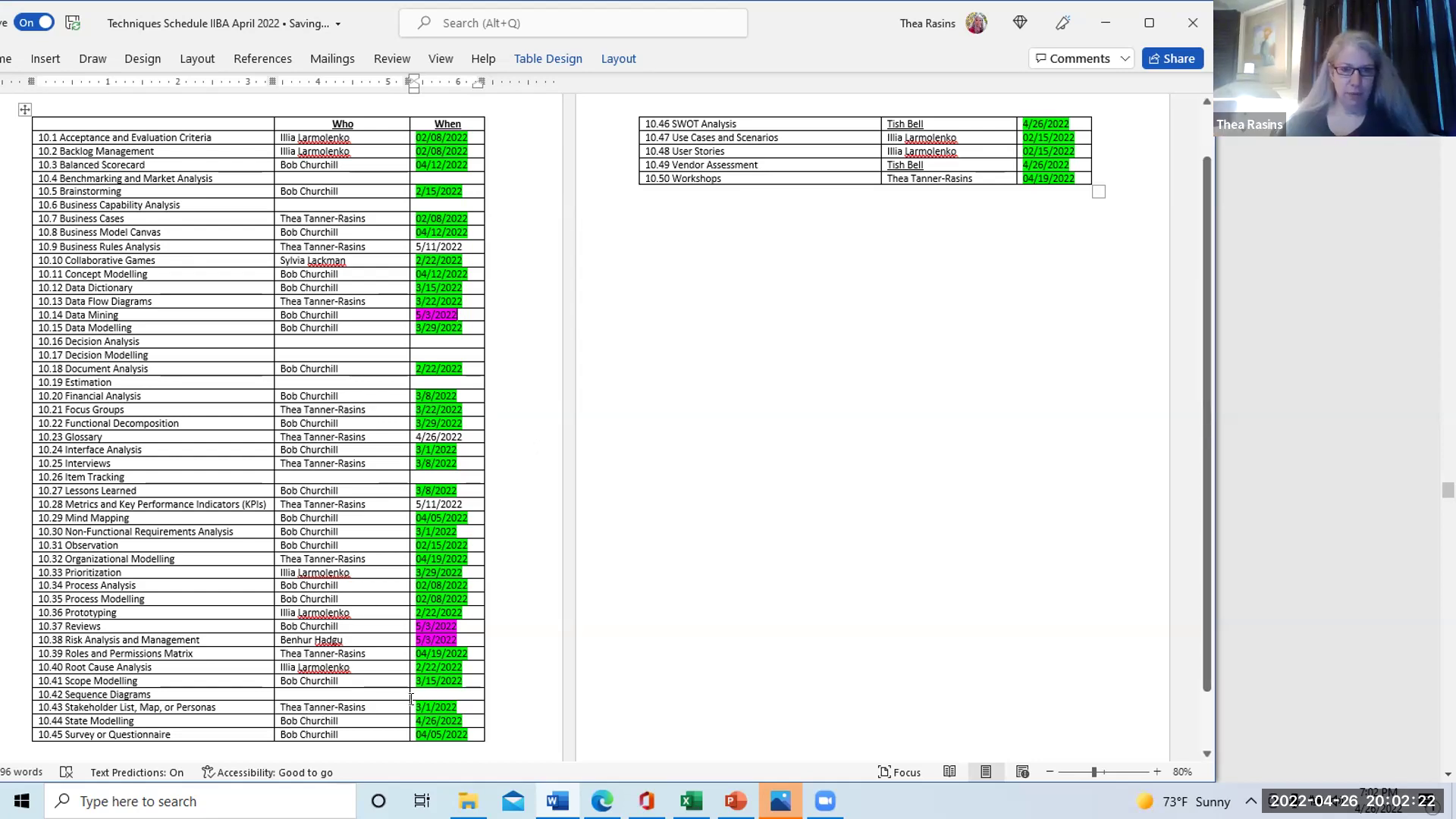
Enter the presenter's name and the date 5/11/2022 in row 10.42 Sequence Diagrams
left_click(368, 694)
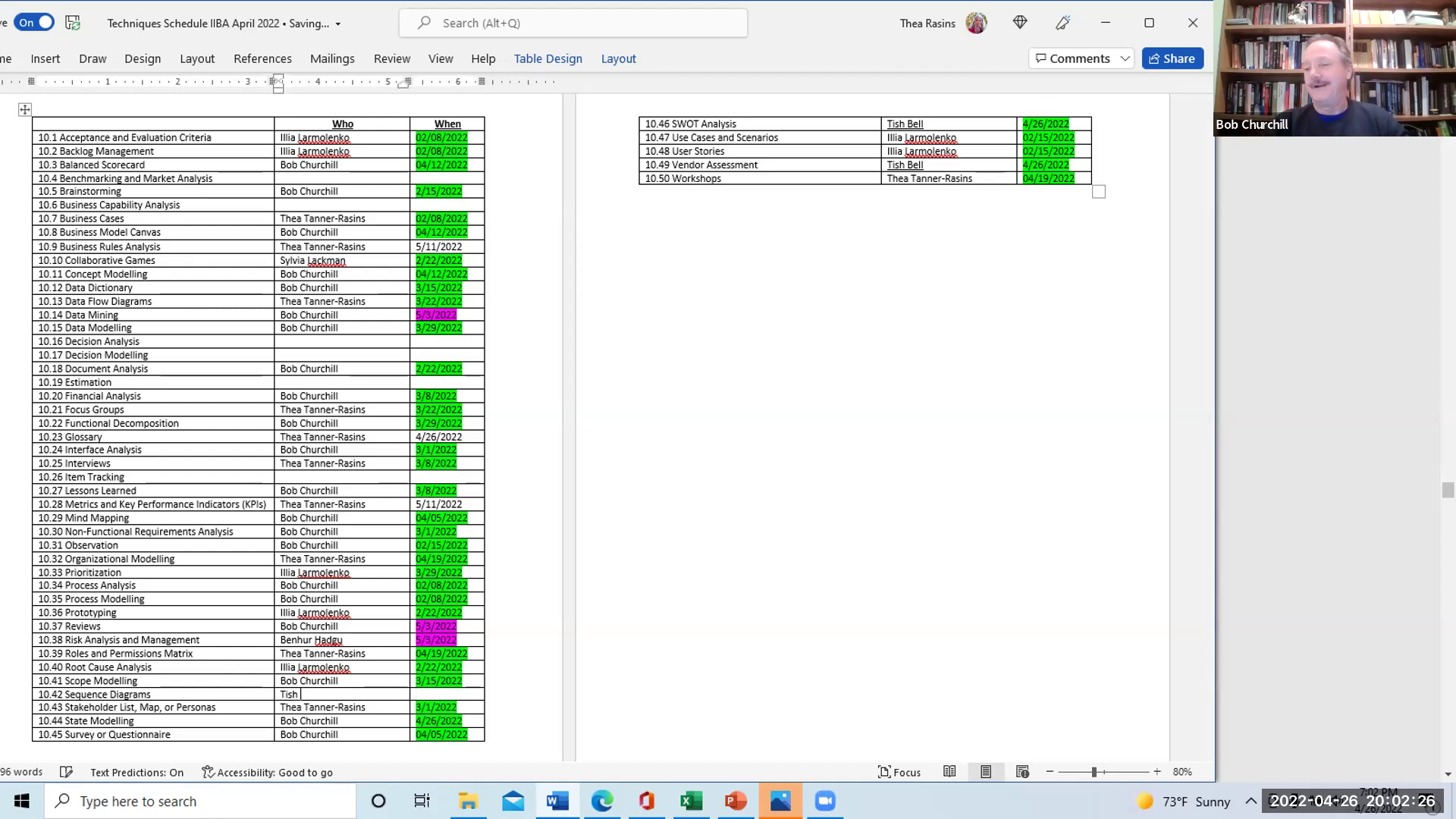
left_click(440, 693)
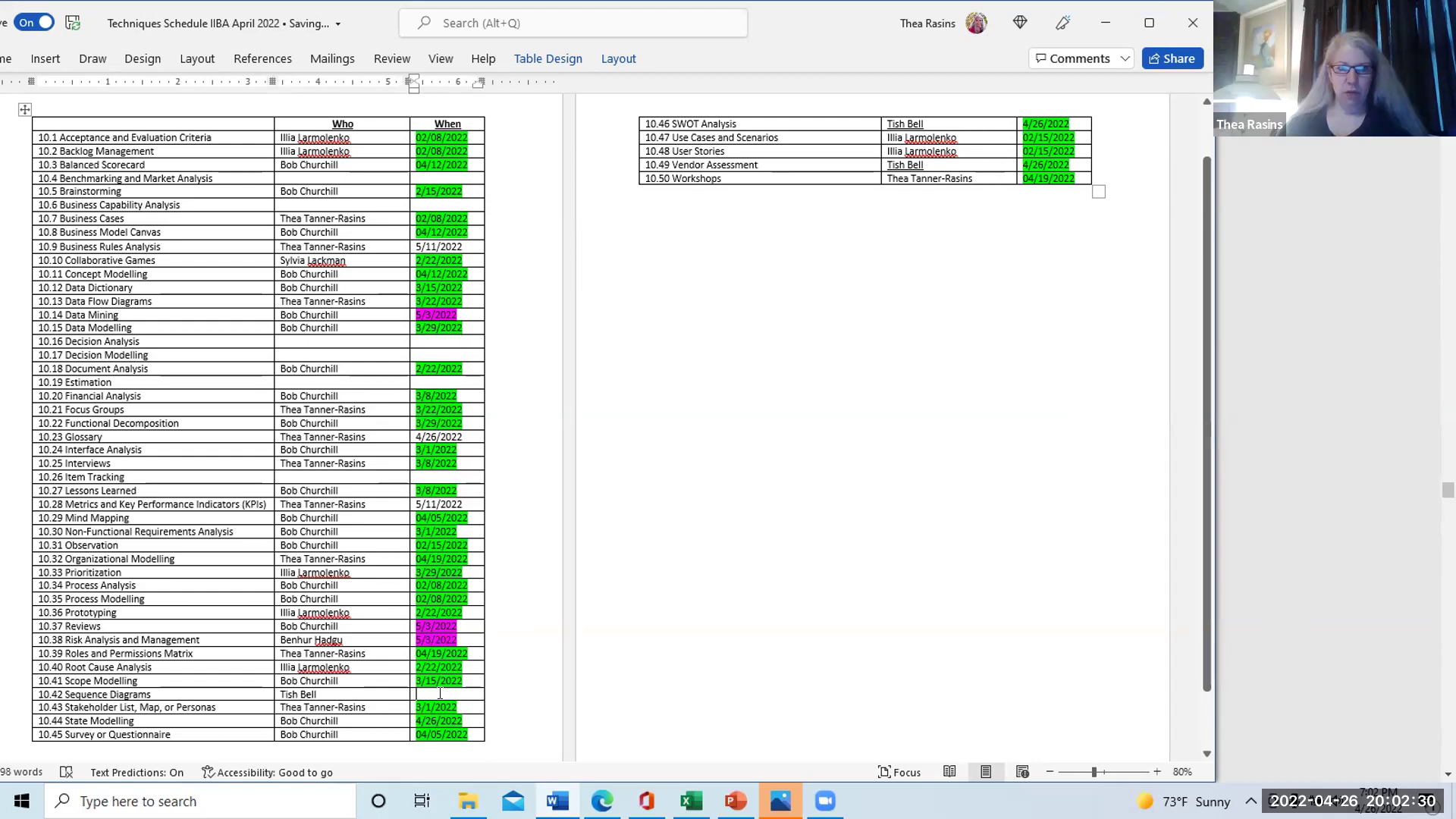
type("5/11/2022")
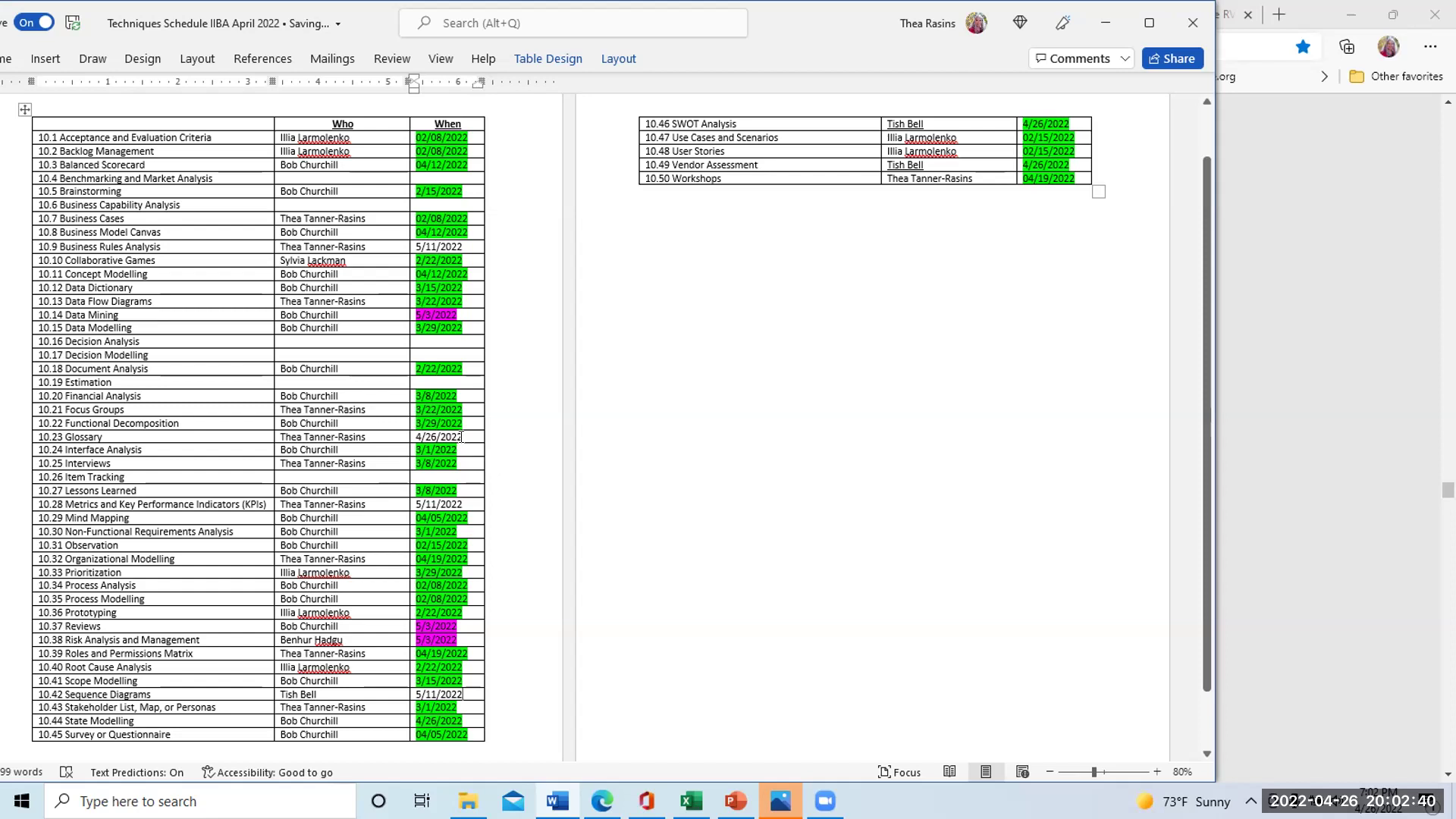
Highlight the 4/26/2022 date of row 10.23 Glossary in Bright Green
left_click_drag(462, 437, 411, 433)
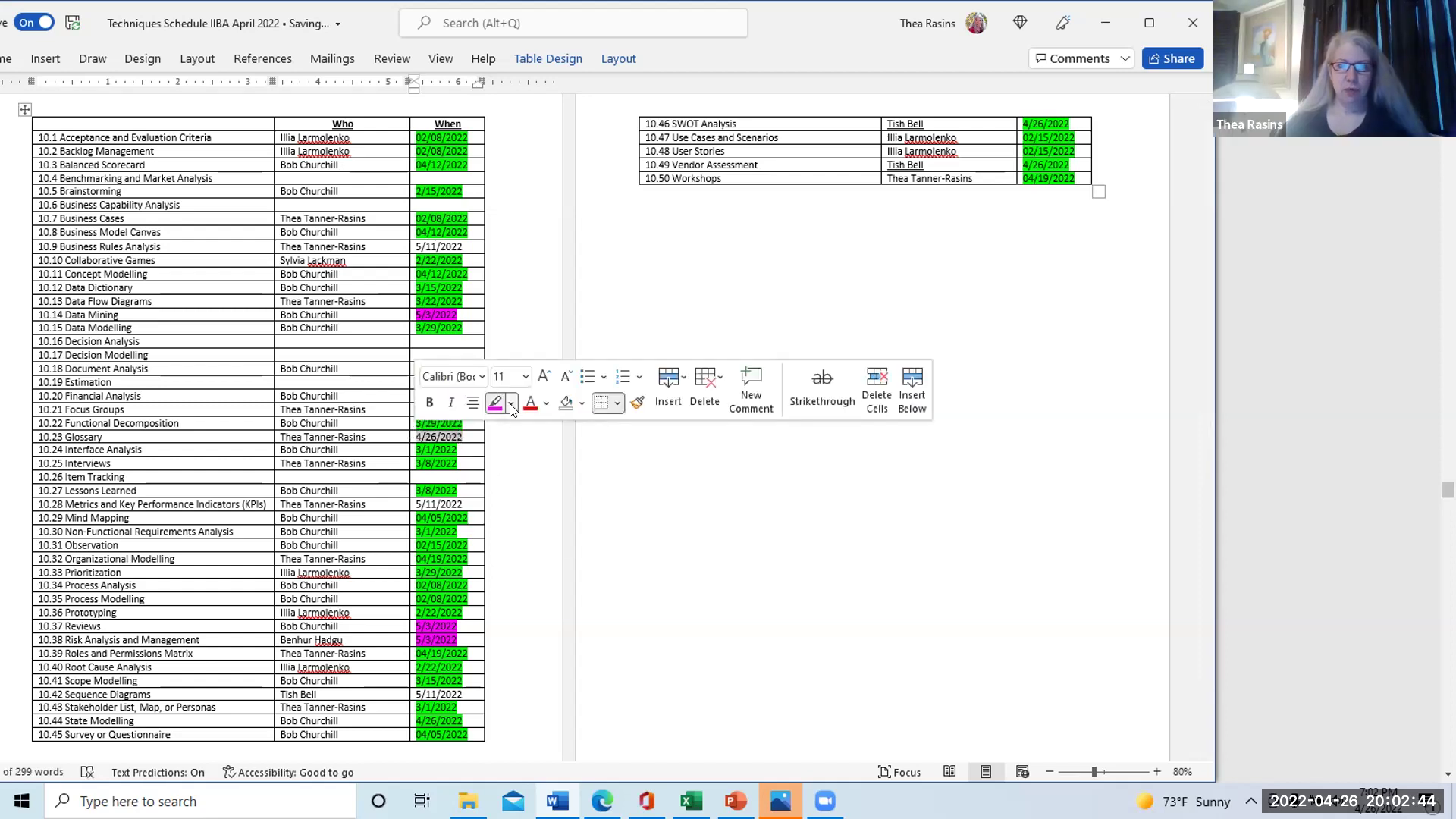
left_click(511, 403)
left_click(530, 426)
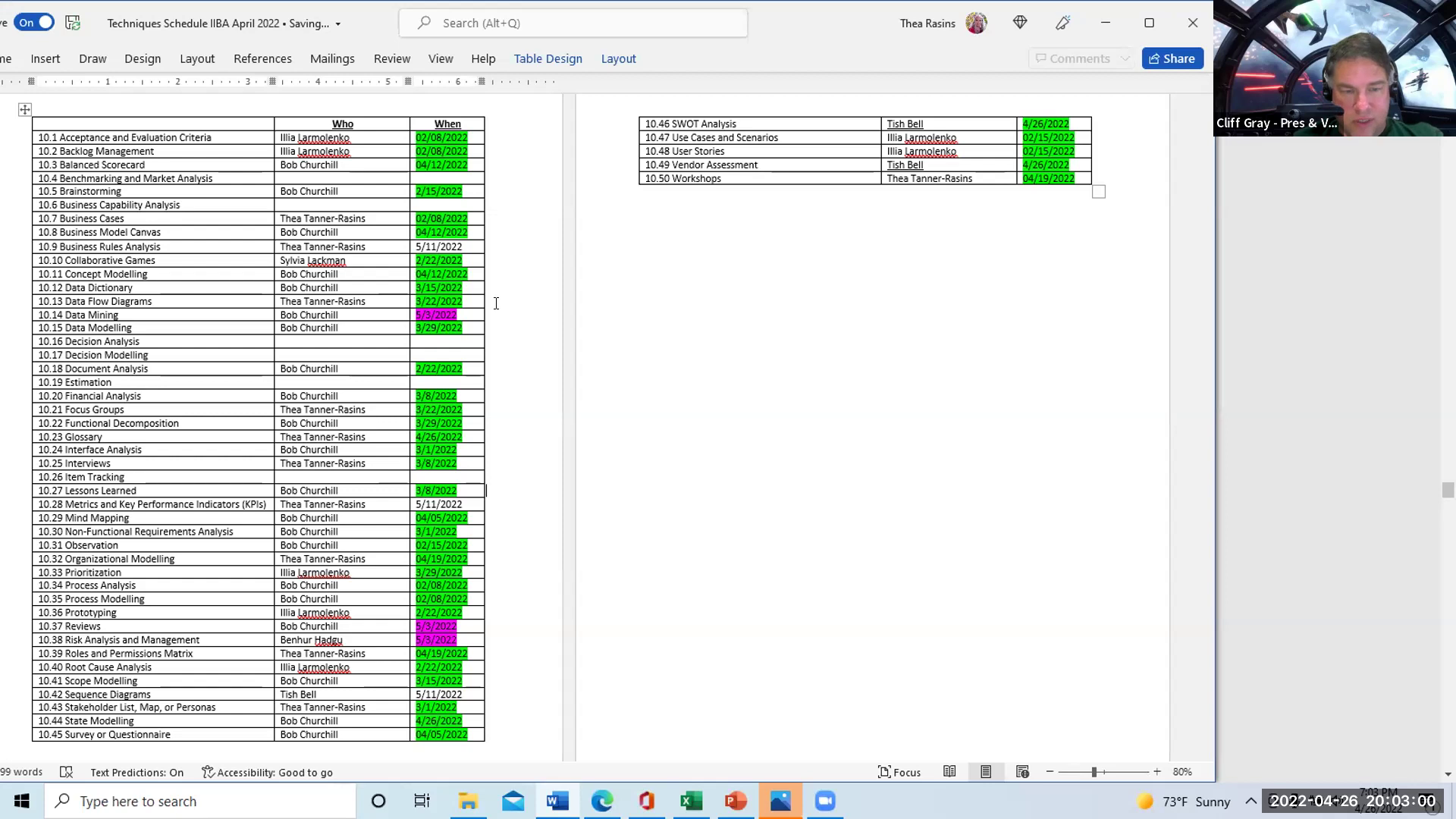
Change the day from 11 to 10 in the dates of rows 10.9, 10.28 and 10.42
left_click(435, 244)
key("BackSpace")
type("0")
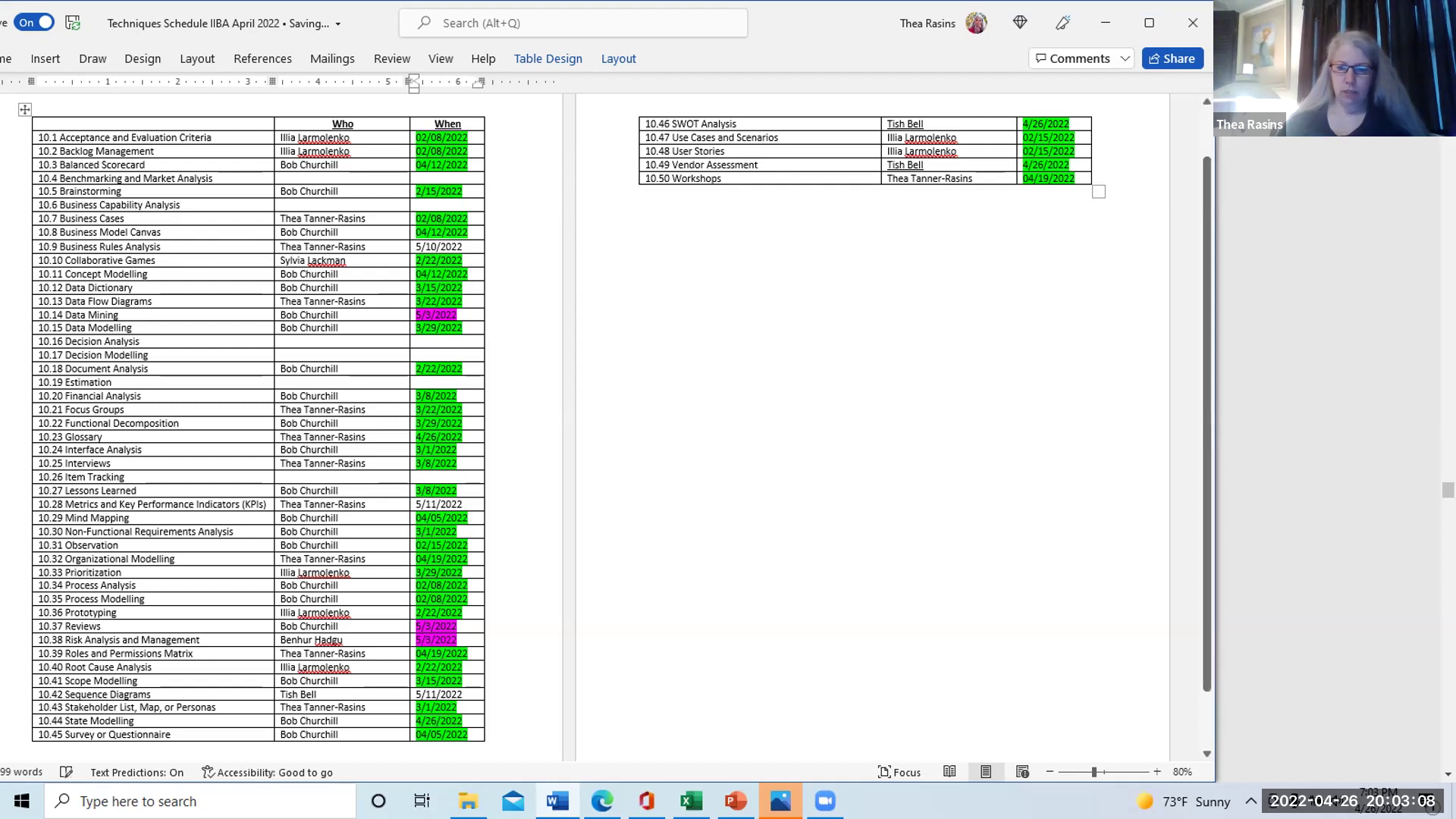
left_click(437, 504)
key("BackSpace")
type("0")
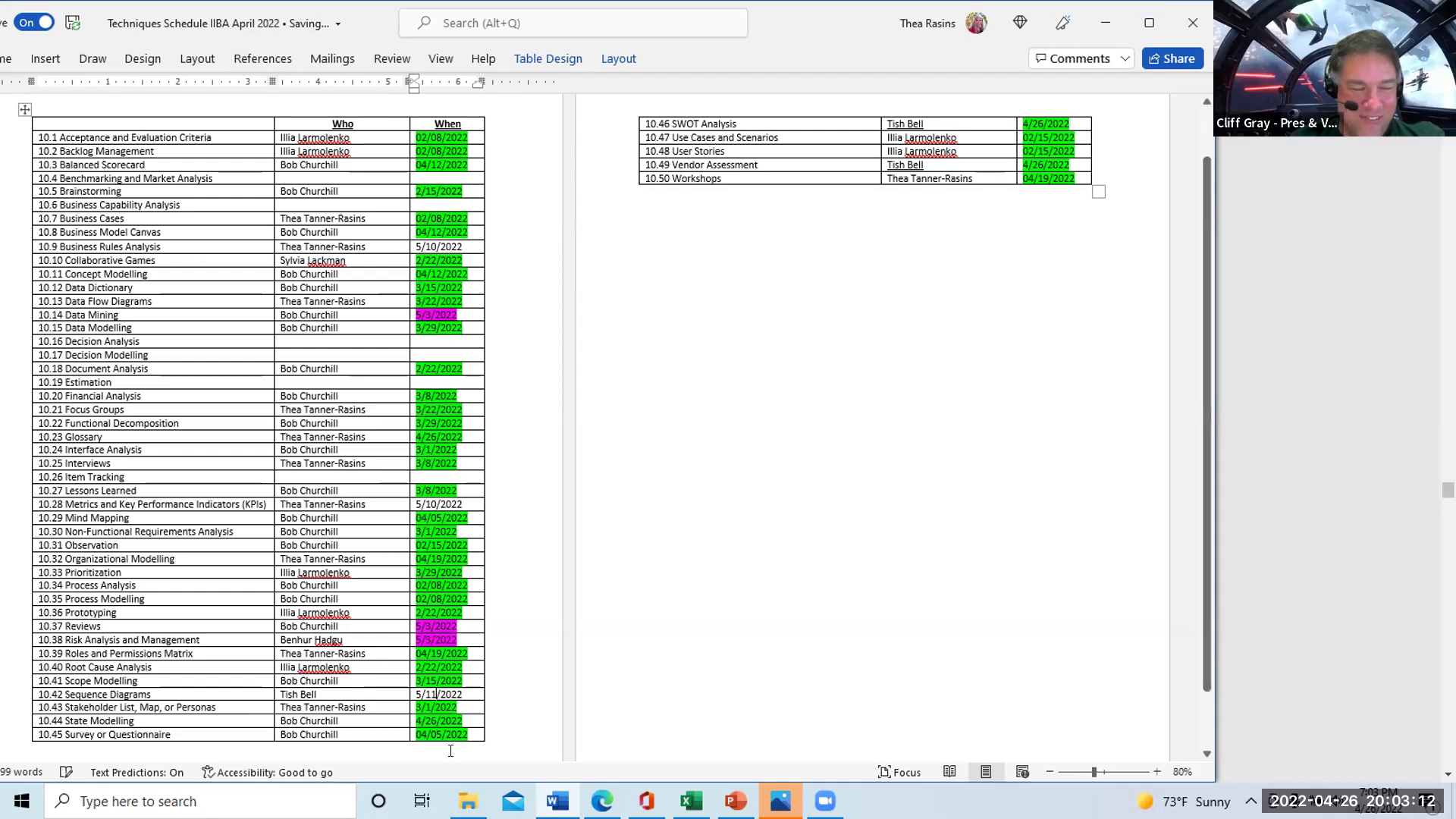
left_click(436, 694)
key("BackSpace")
type("0")
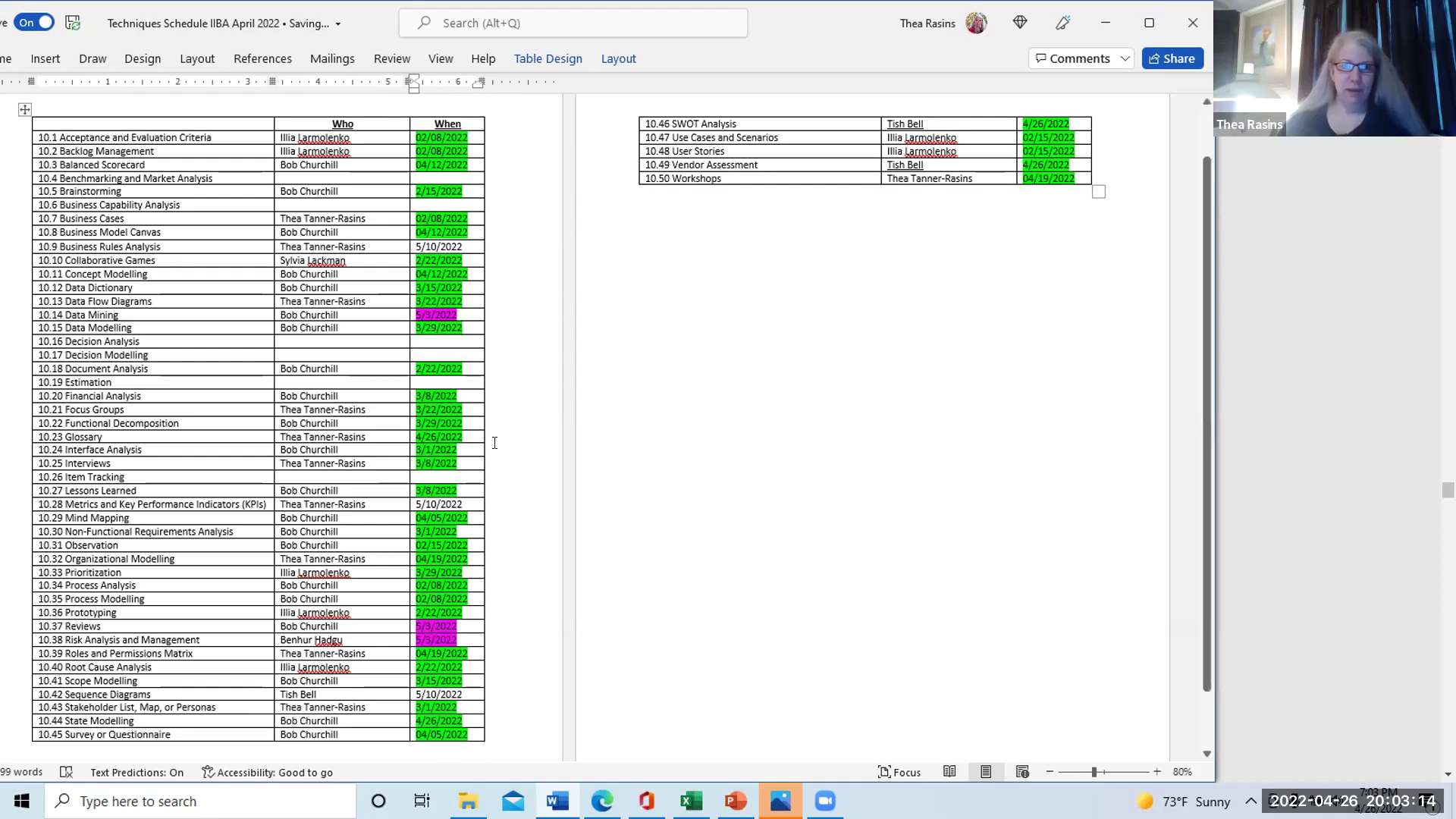